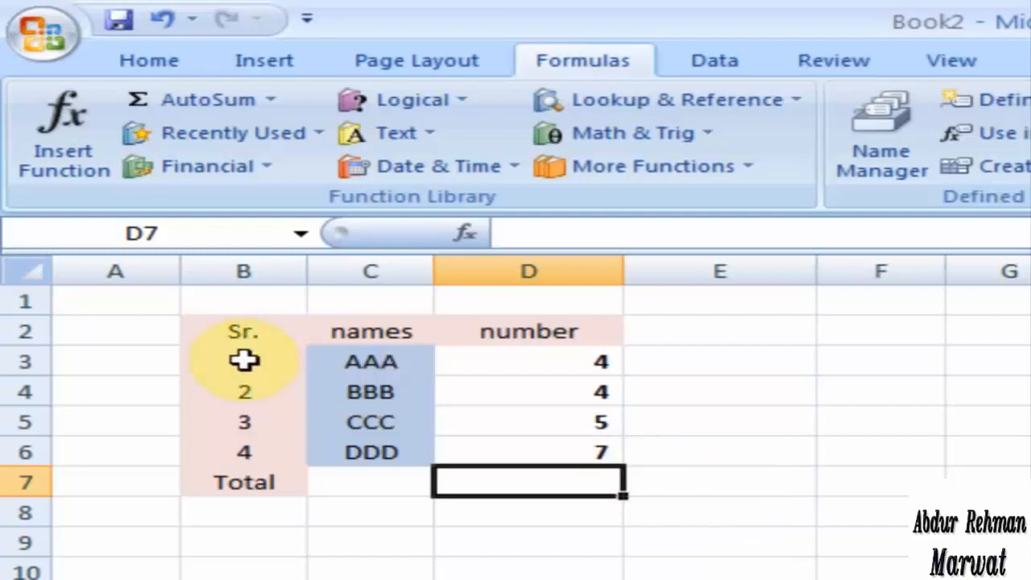
# - Total the number column in cell D7 with AutoSum, using =SUM(D3:D6)
pyautogui.click(541, 367)
pyautogui.click(524, 484)
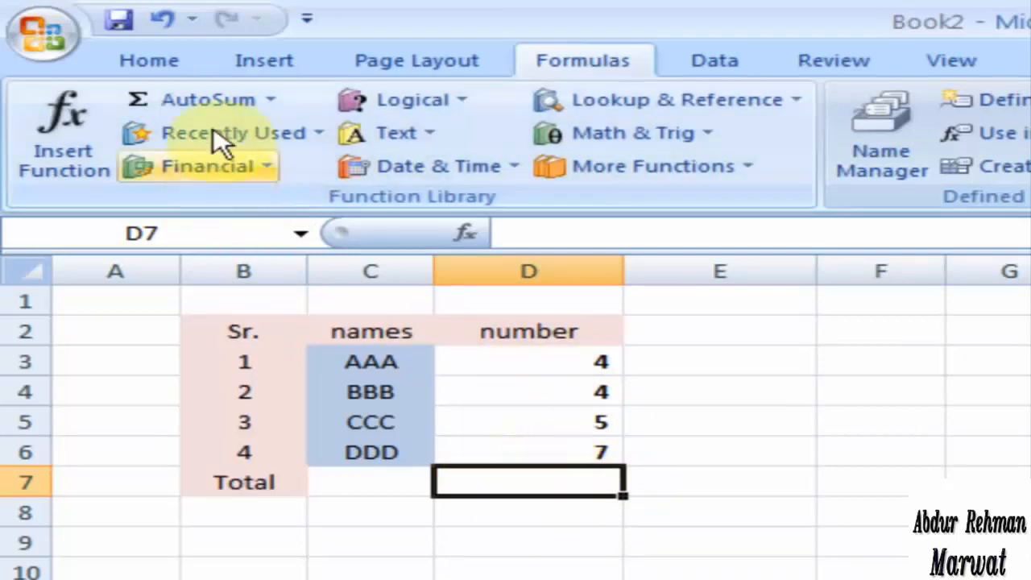
pyautogui.click(203, 108)
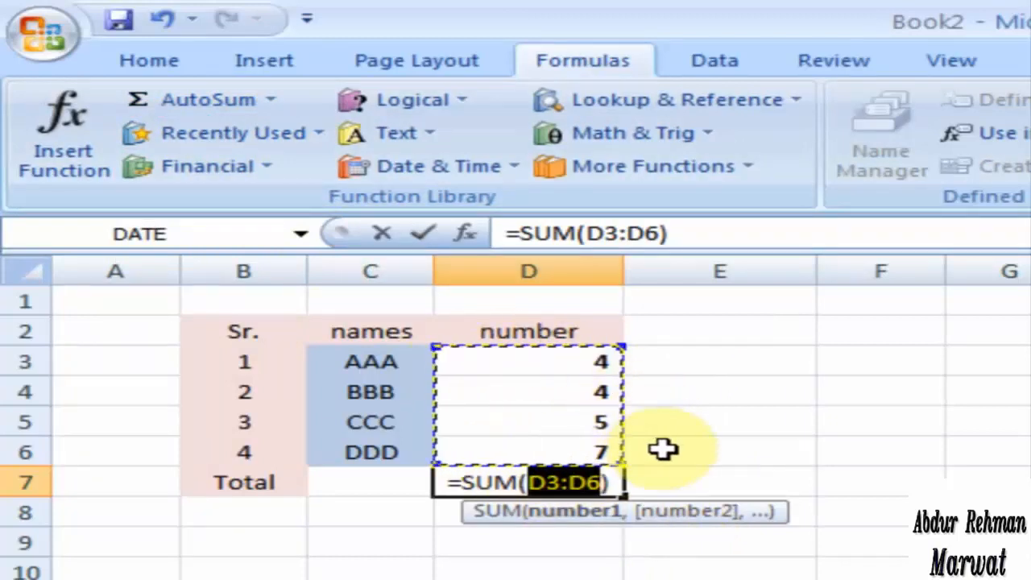
pyautogui.press('Return')
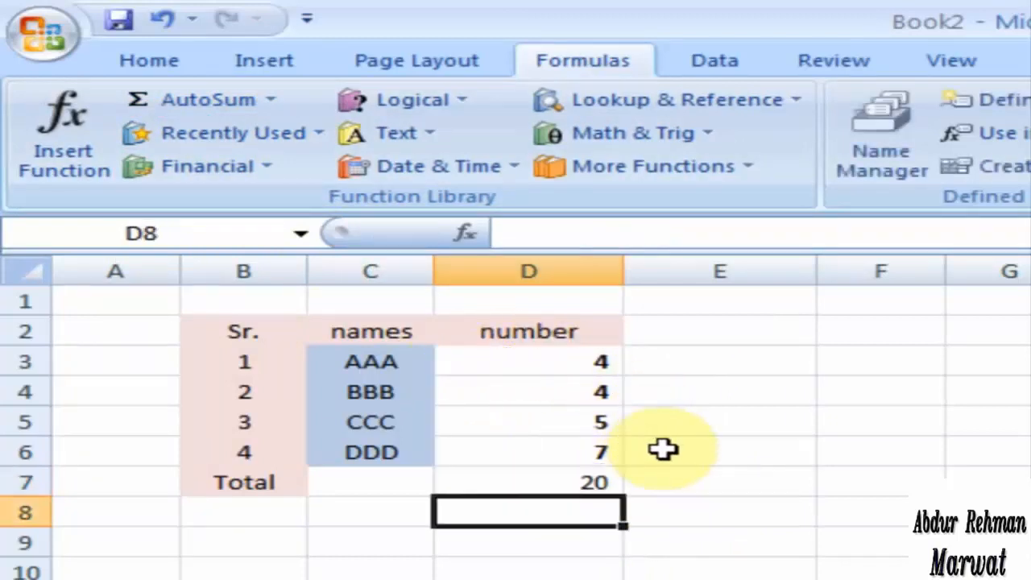
pyautogui.press('Up')
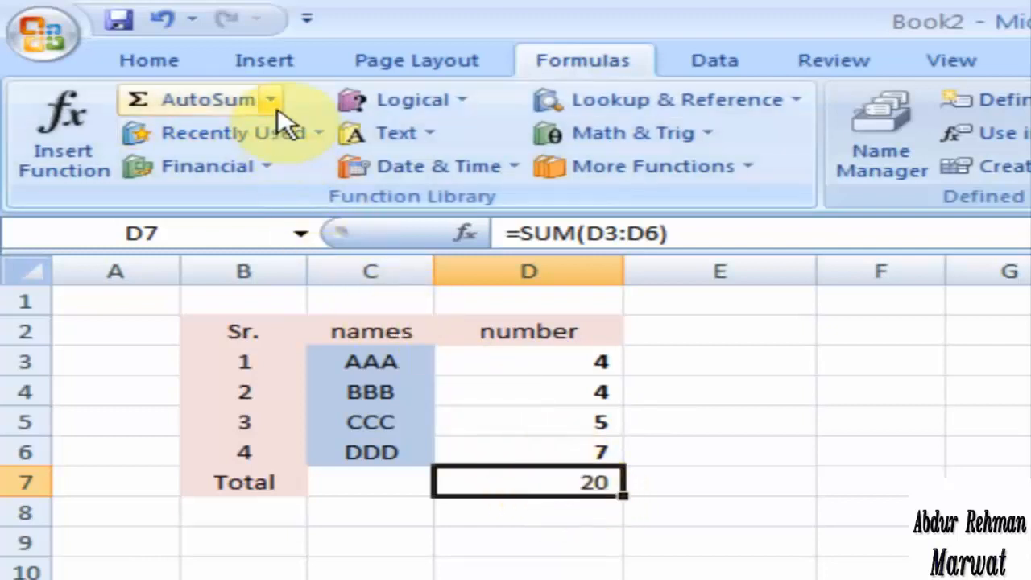
# - Replace the formula in D7 with the average of the numbers, =AVERAGE(D3:D6)
pyautogui.click(278, 105)
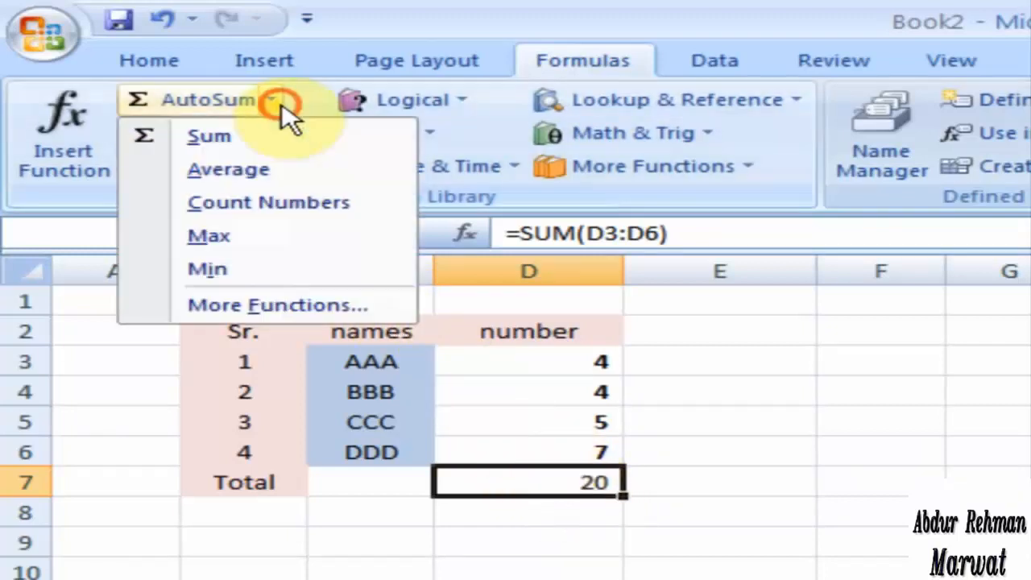
pyautogui.click(300, 181)
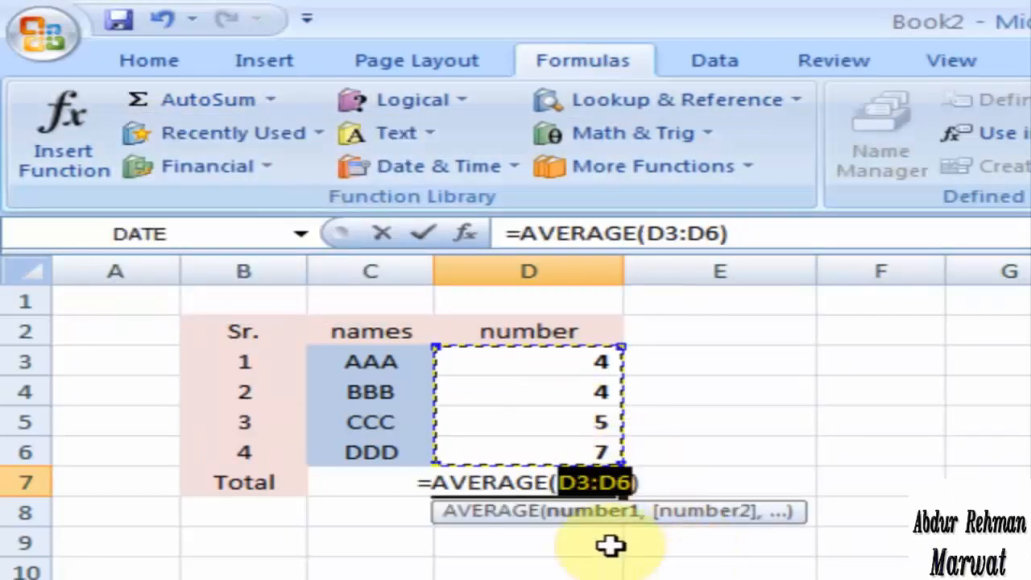
pyautogui.press('Return')
pyautogui.press('Up')
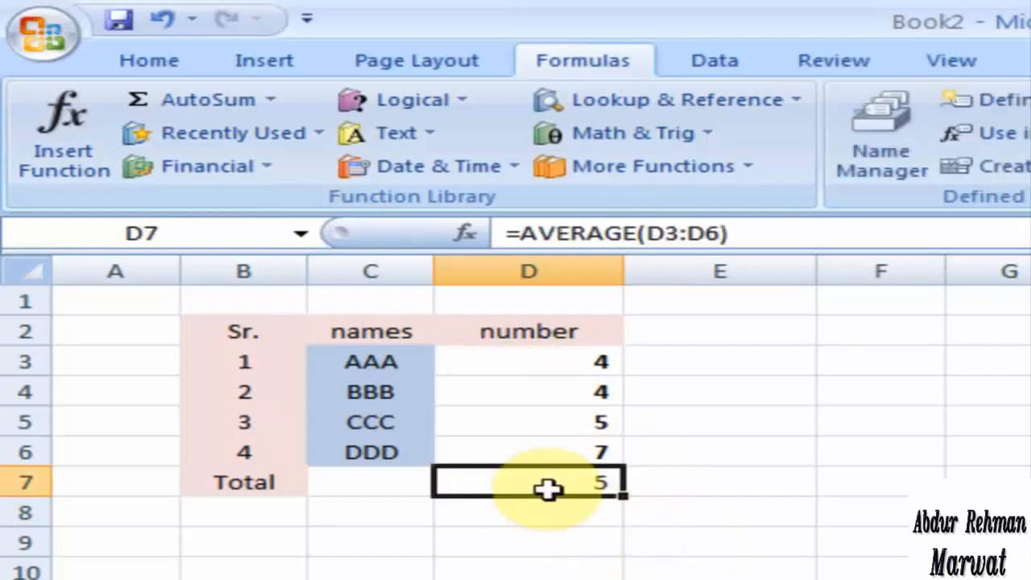
# - Replace the formula in D7 with a count of the numbers in D3:D6, =COUNT(D3:D6)
pyautogui.click(272, 101)
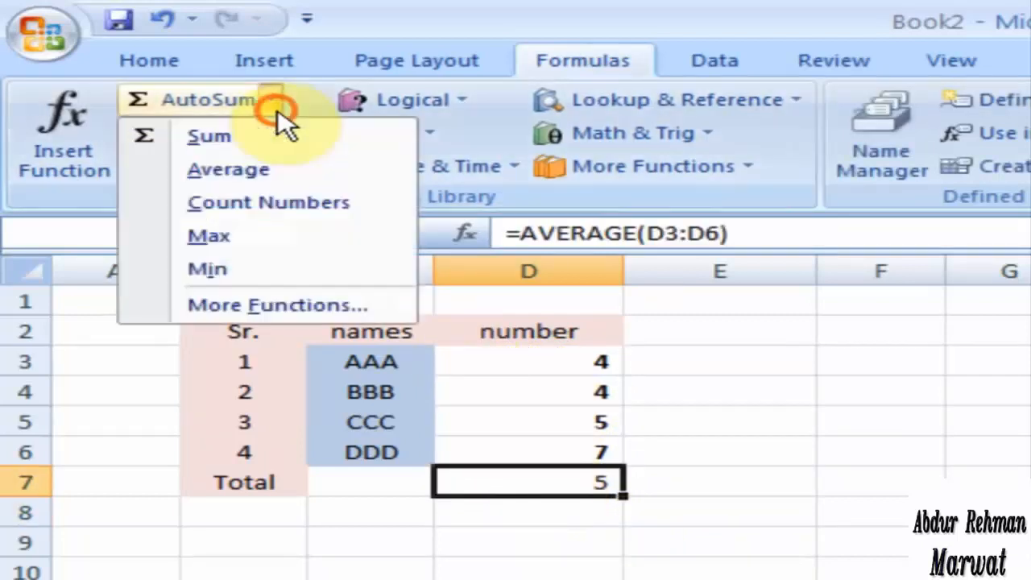
pyautogui.click(269, 207)
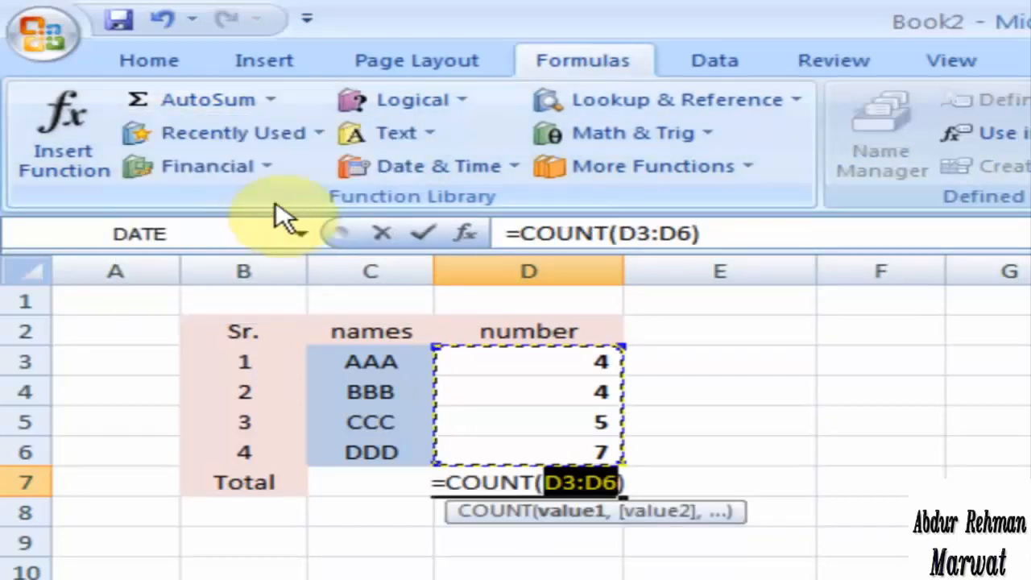
pyautogui.click(493, 577)
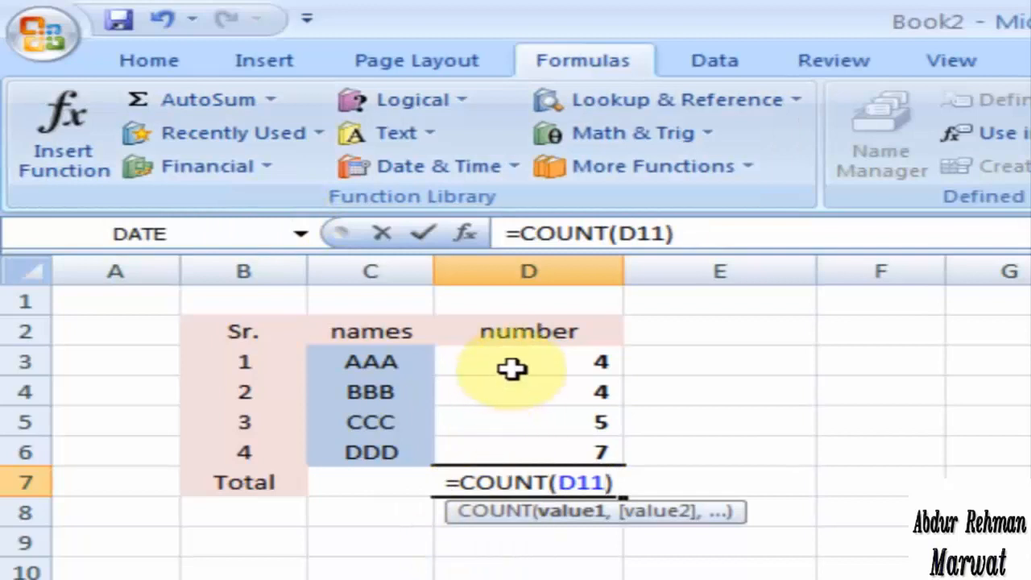
pyautogui.moveTo(513, 368); pyautogui.dragTo(502, 448)
pyautogui.press('Return')
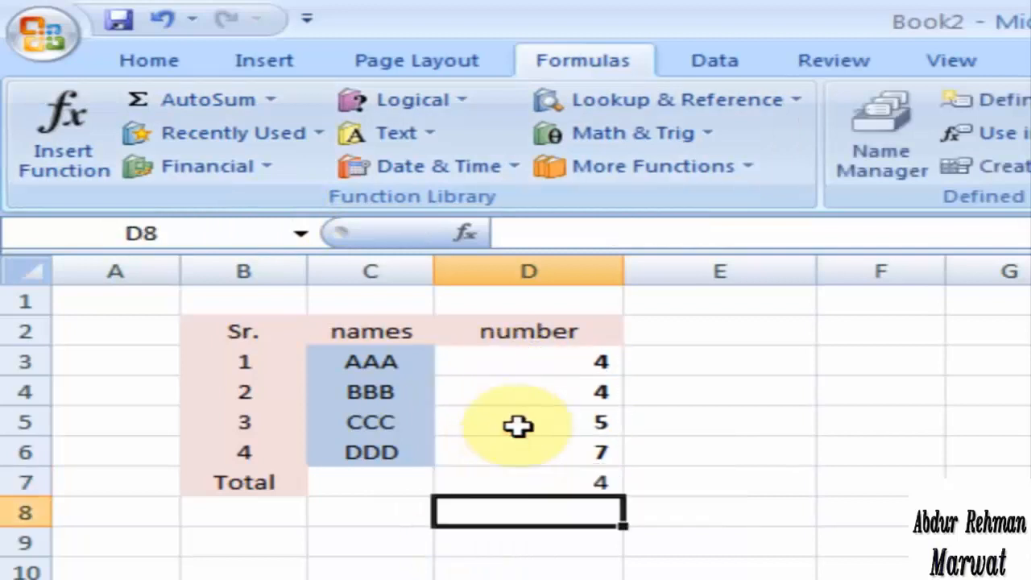
# - Replace the formula in D7 with the maximum of the number column, =MAX(D3:D6)
pyautogui.click(534, 485)
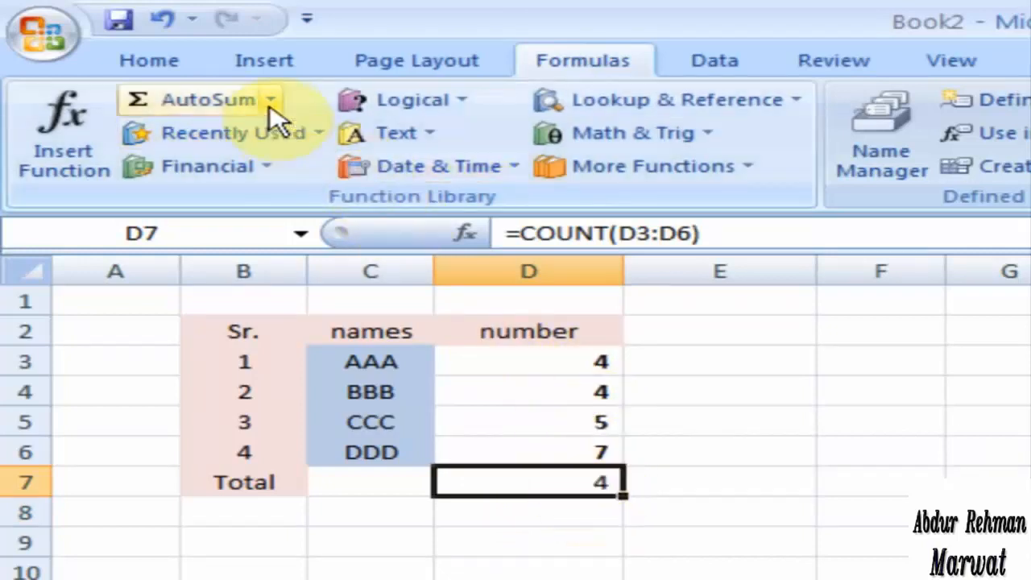
pyautogui.click(270, 106)
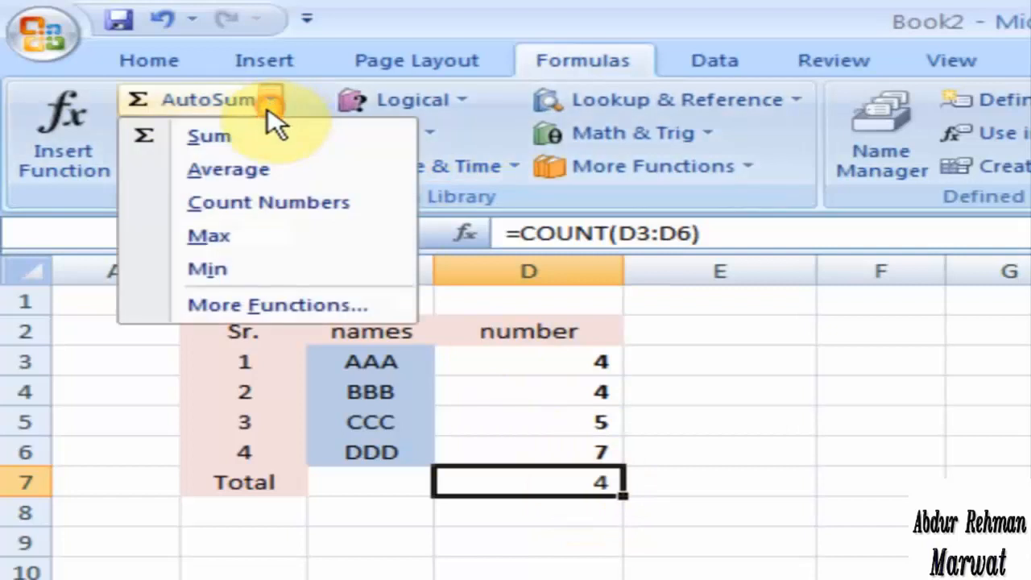
pyautogui.click(261, 246)
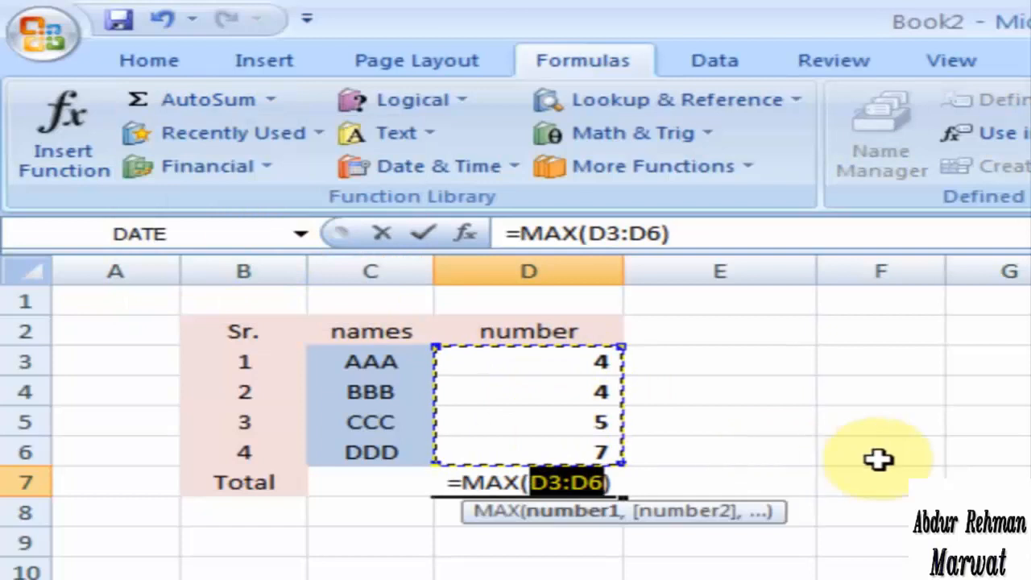
pyautogui.press('Return')
pyautogui.press('Up')
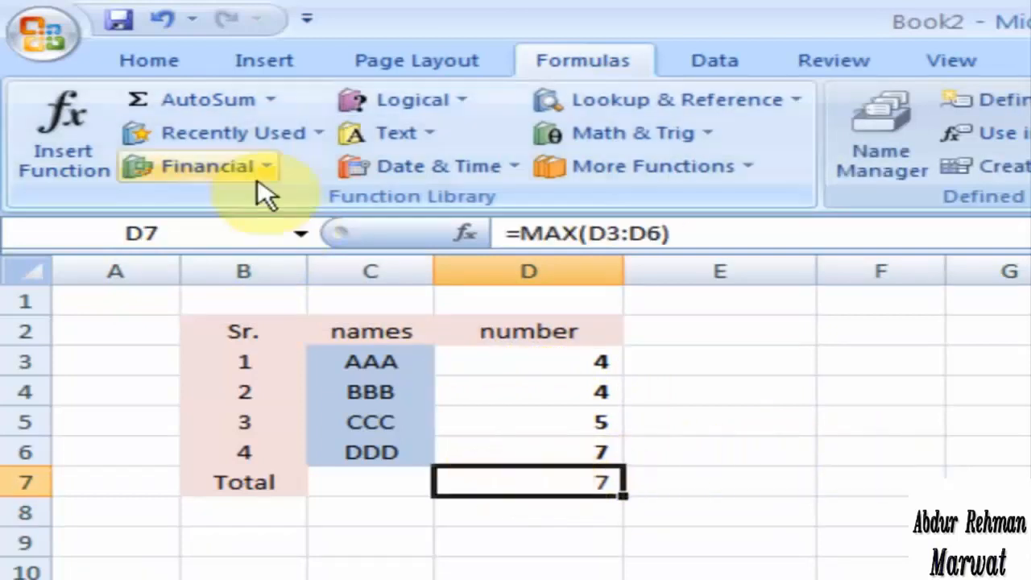
# - Replace the formula in D7 with the minimum of the number column, =MIN(D3:D6)
pyautogui.click(270, 100)
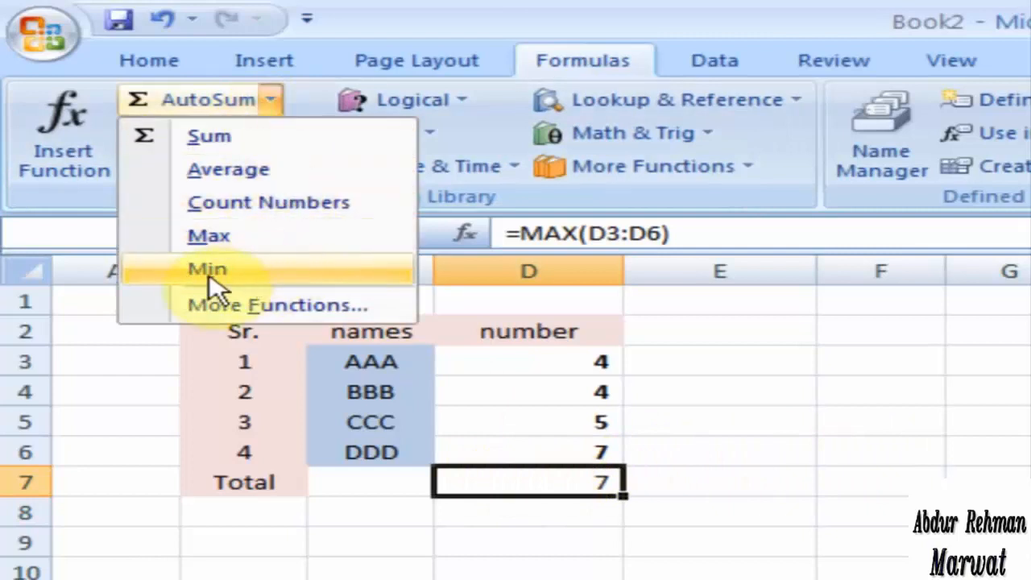
pyautogui.click(245, 274)
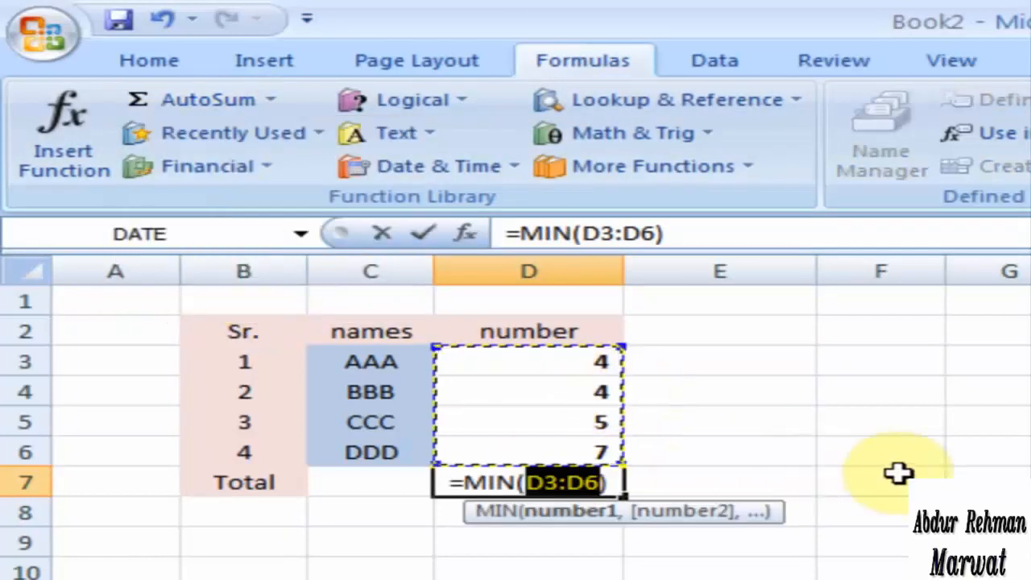
pyautogui.press('Return')
pyautogui.press('Up')
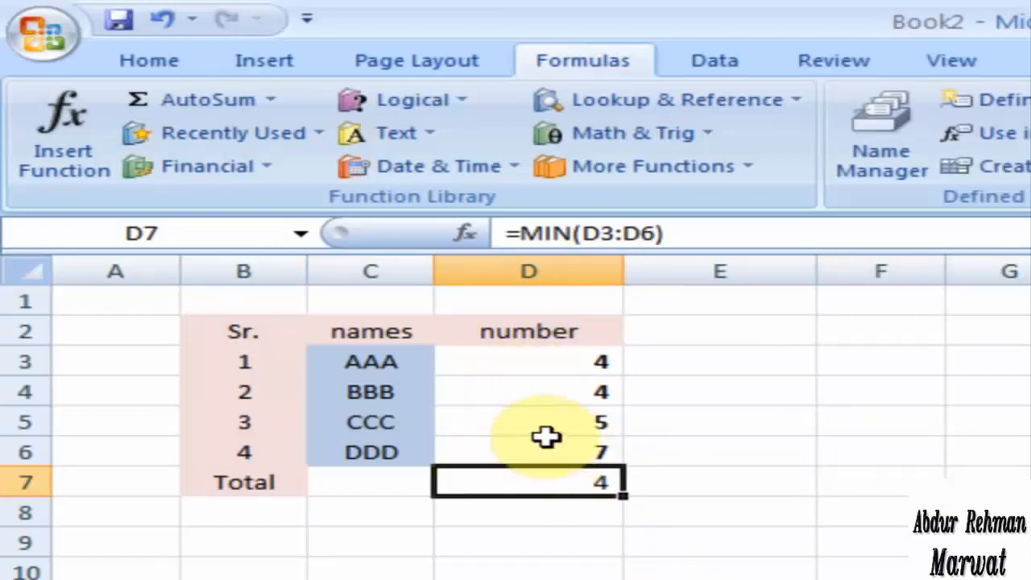
# - Shrink the range of the MIN formula in D7 so it covers only D5:D6
pyautogui.click(571, 480)
pyautogui.doubleClick(571, 481)
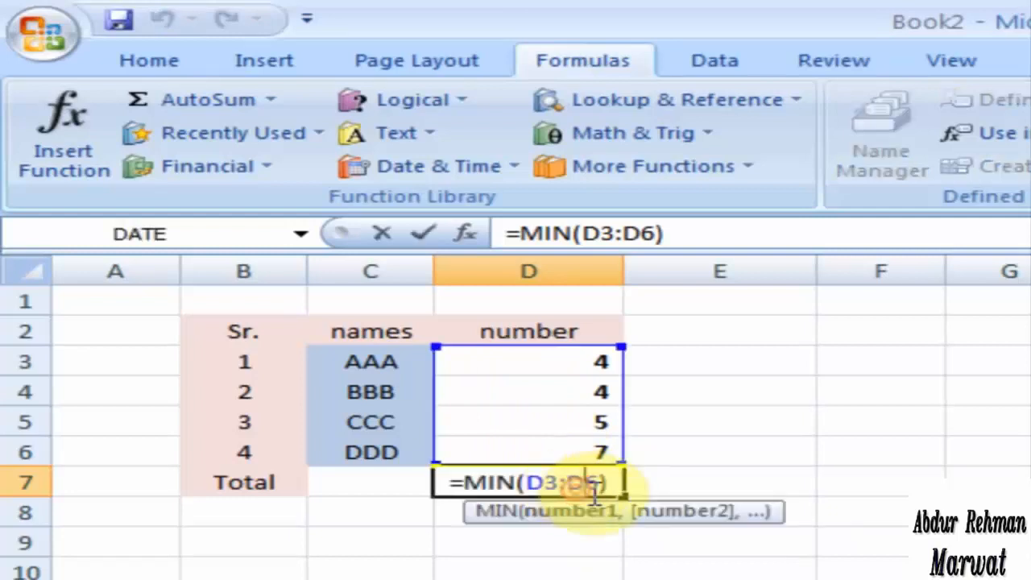
pyautogui.moveTo(623, 352); pyautogui.dragTo(617, 398)
pyautogui.press('Return')
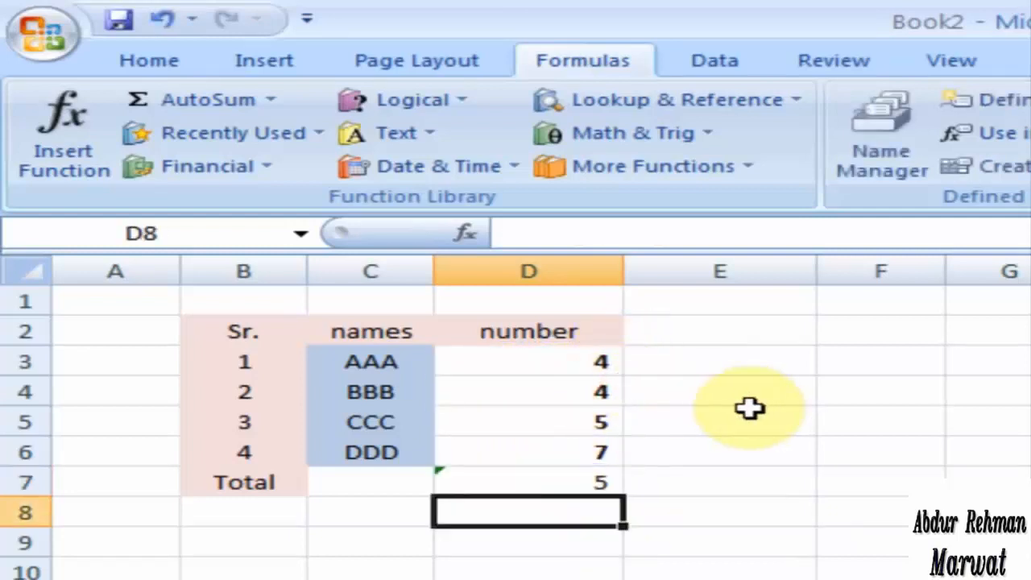
pyautogui.press('Up')
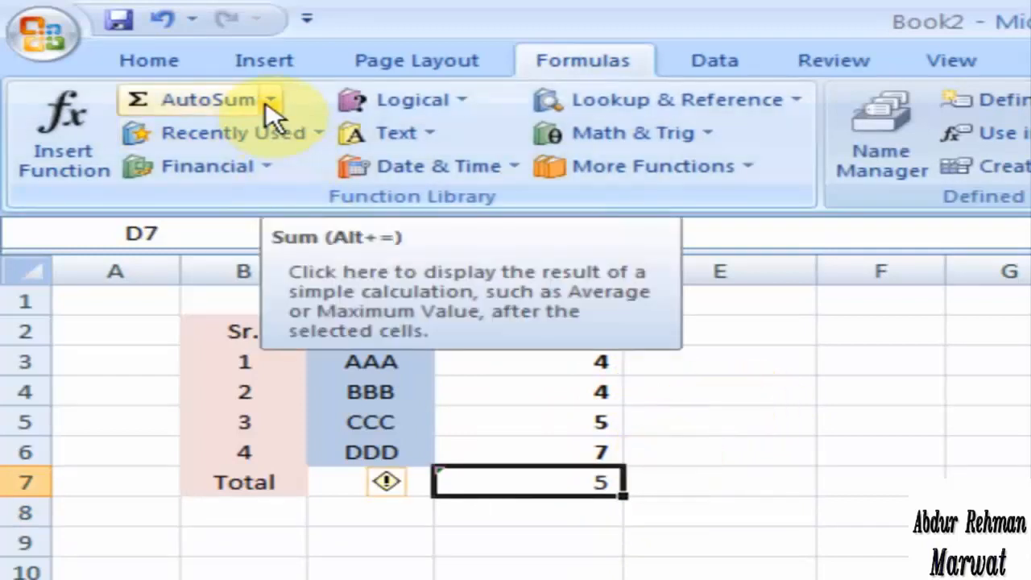
# - Examine the recently used functions and the available financial functions in the function library
pyautogui.click(322, 133)
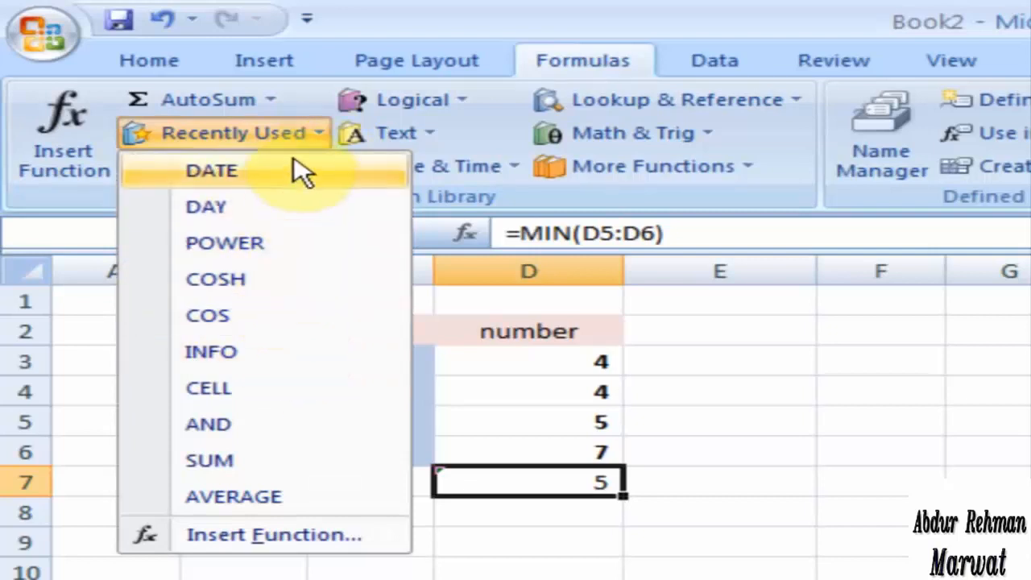
pyautogui.click(315, 143)
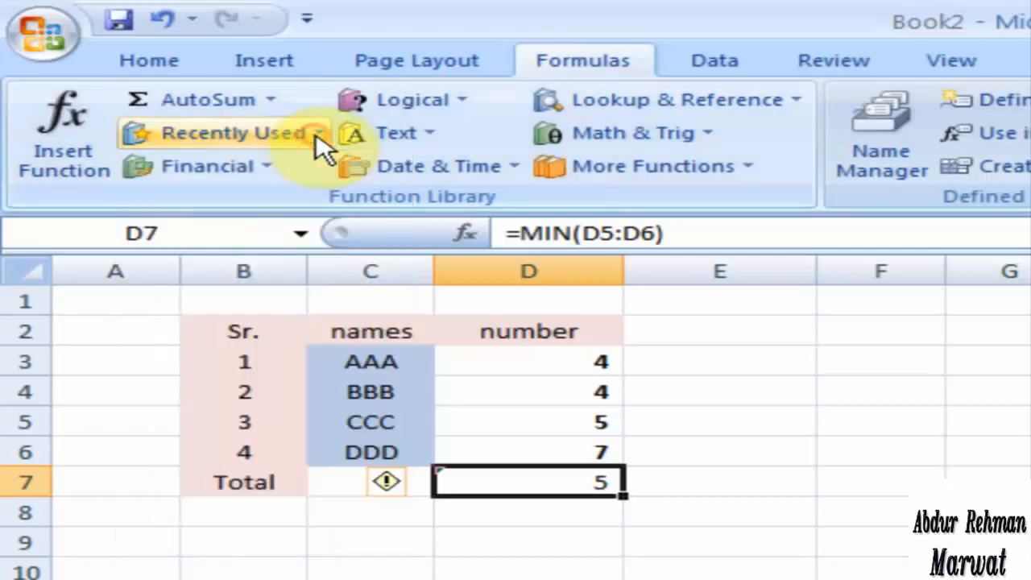
pyautogui.click(263, 170)
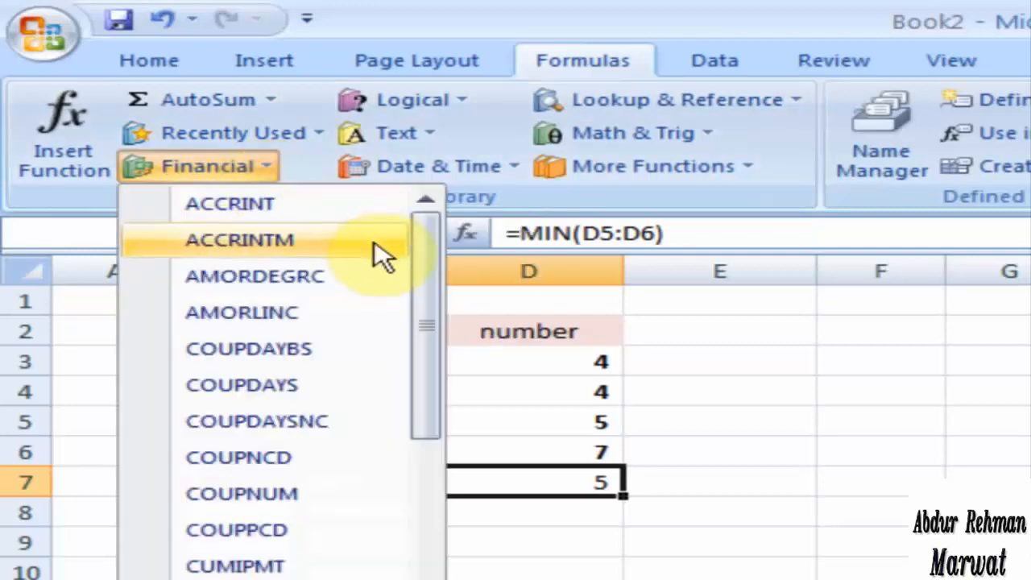
pyautogui.moveTo(431, 276); pyautogui.dragTo(442, 297)
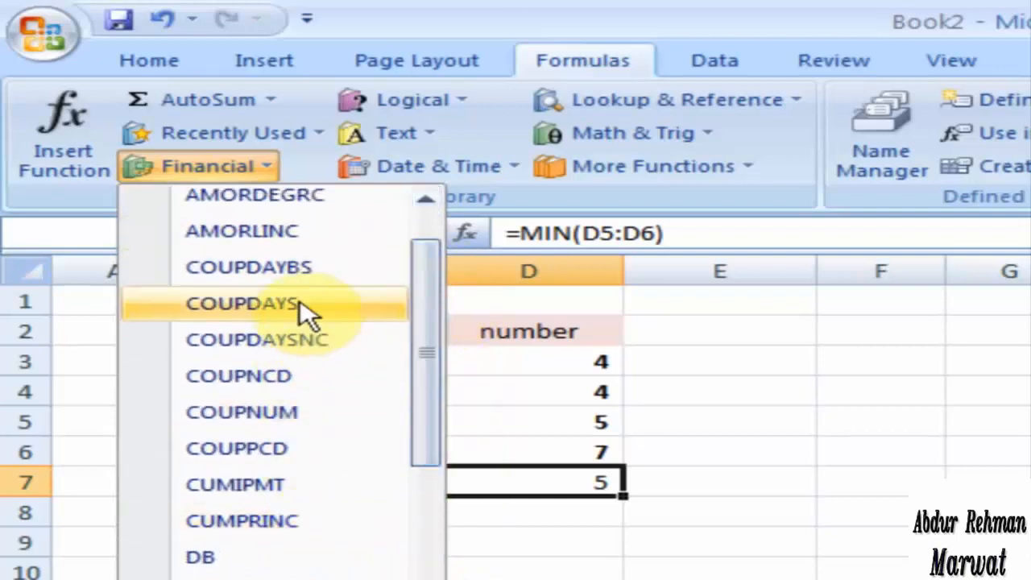
pyautogui.click(473, 99)
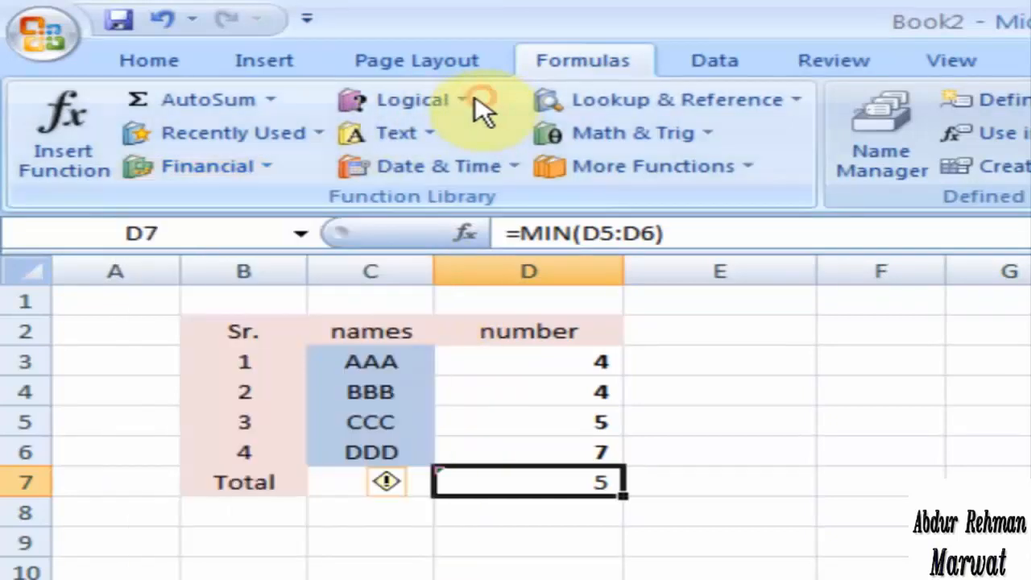
# - Examine which logical functions and text functions the function library offers
pyautogui.click(464, 103)
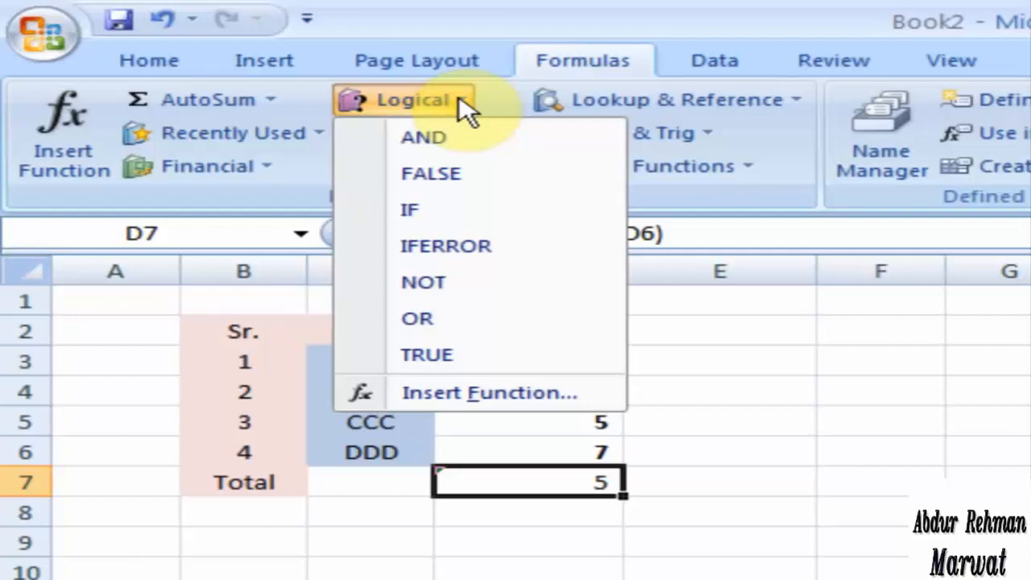
pyautogui.click(502, 104)
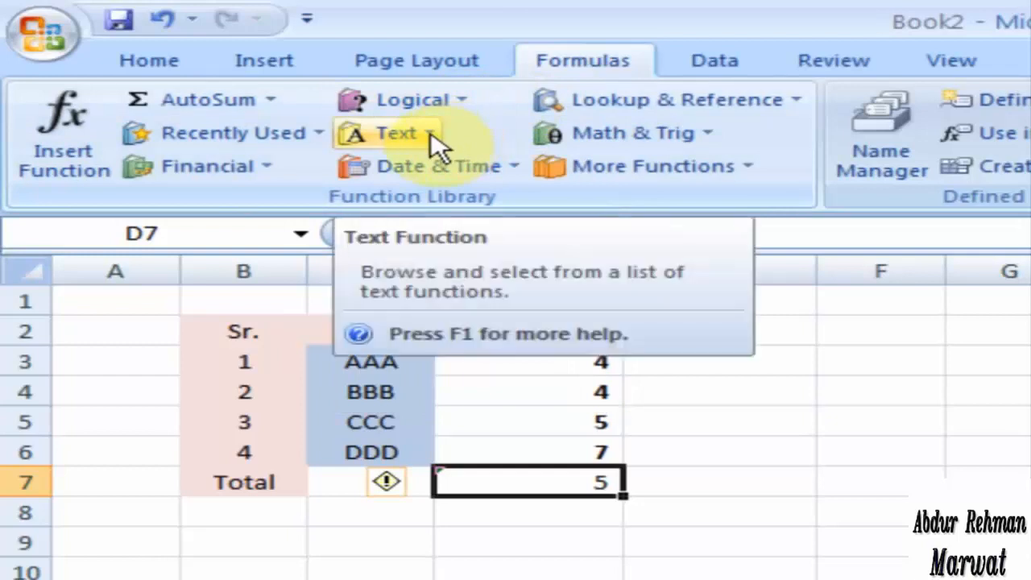
pyautogui.click(435, 141)
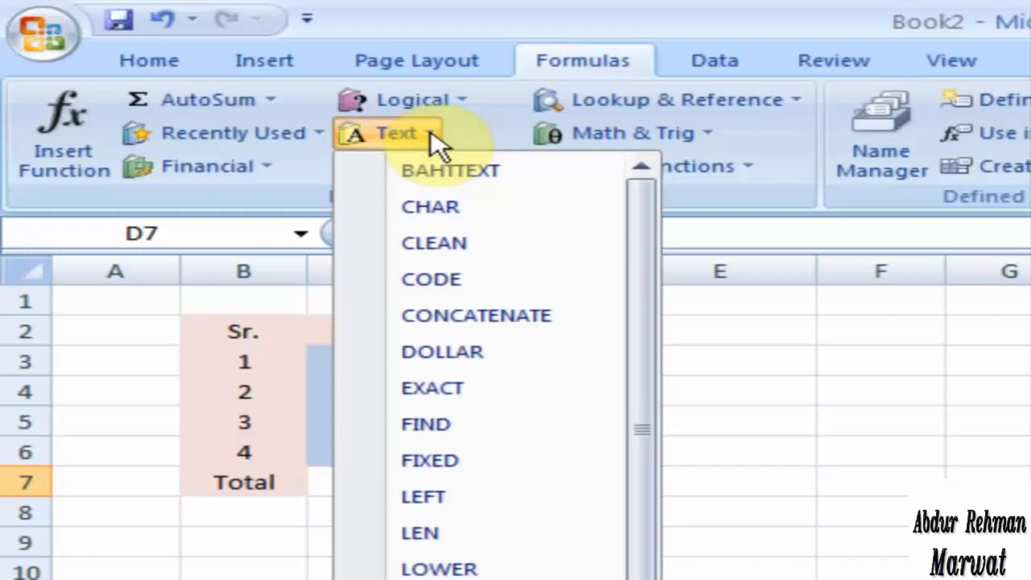
pyautogui.moveTo(645, 277); pyautogui.dragTo(626, 336)
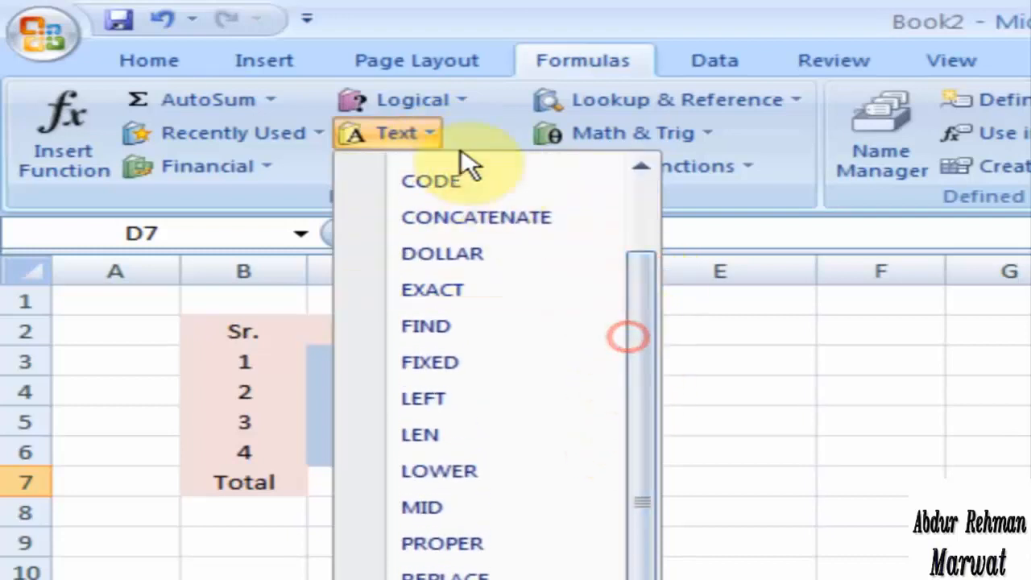
pyautogui.click(461, 133)
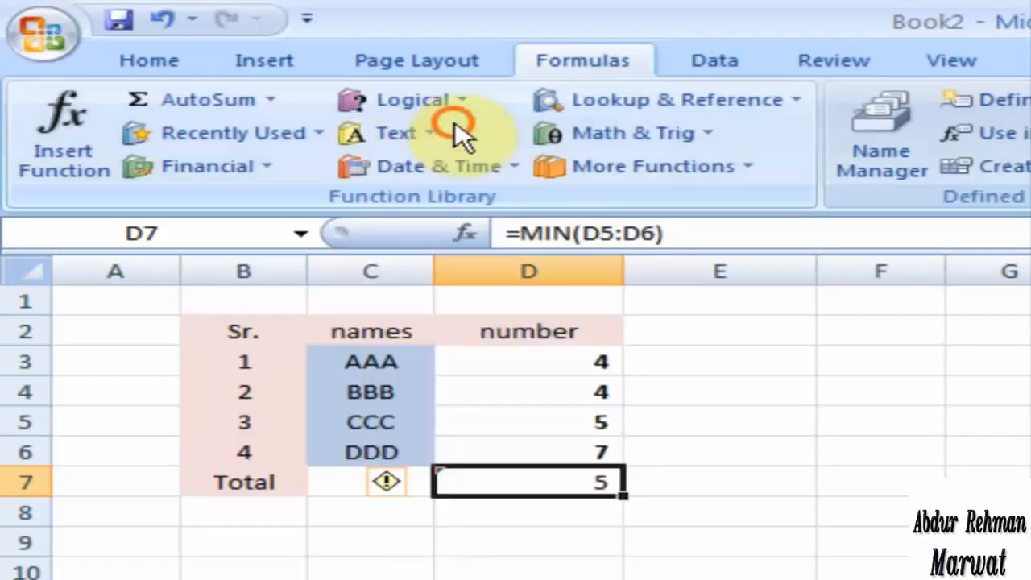
# - Examine the date and time functions and the math and trigonometry functions in the function library
pyautogui.click(513, 170)
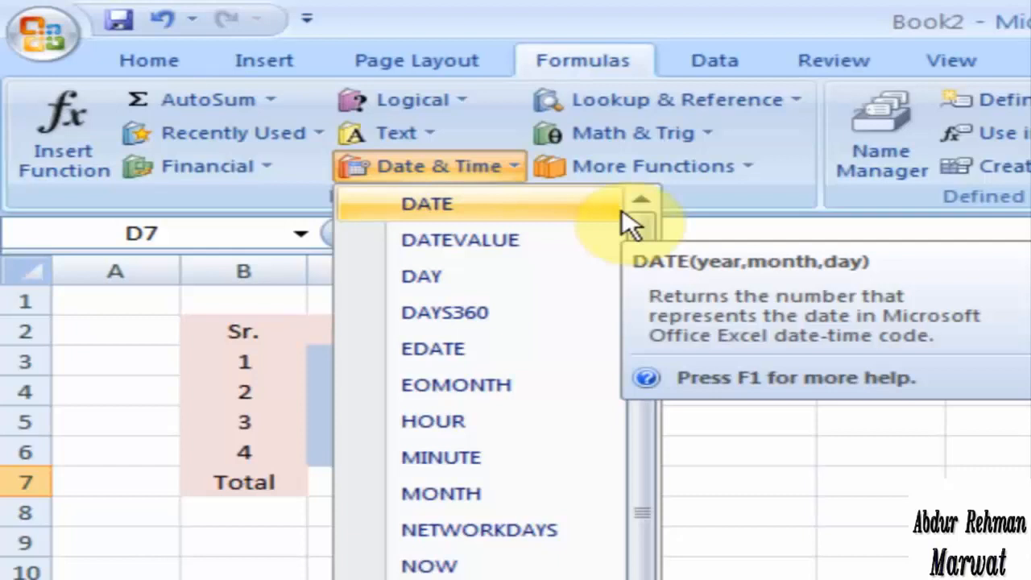
pyautogui.click(497, 168)
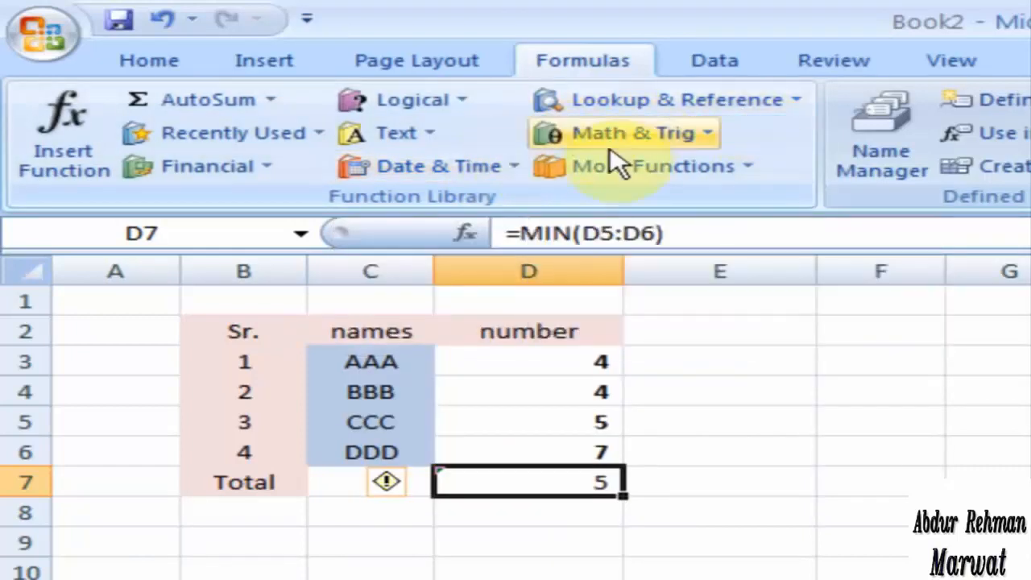
pyautogui.click(684, 144)
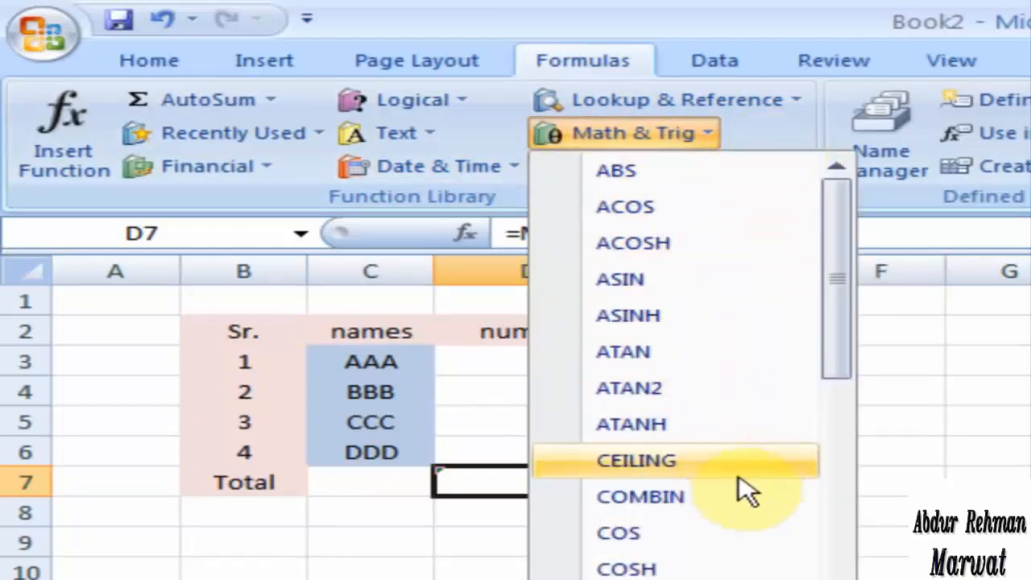
pyautogui.click(838, 261)
pyautogui.moveTo(838, 261); pyautogui.dragTo(848, 389)
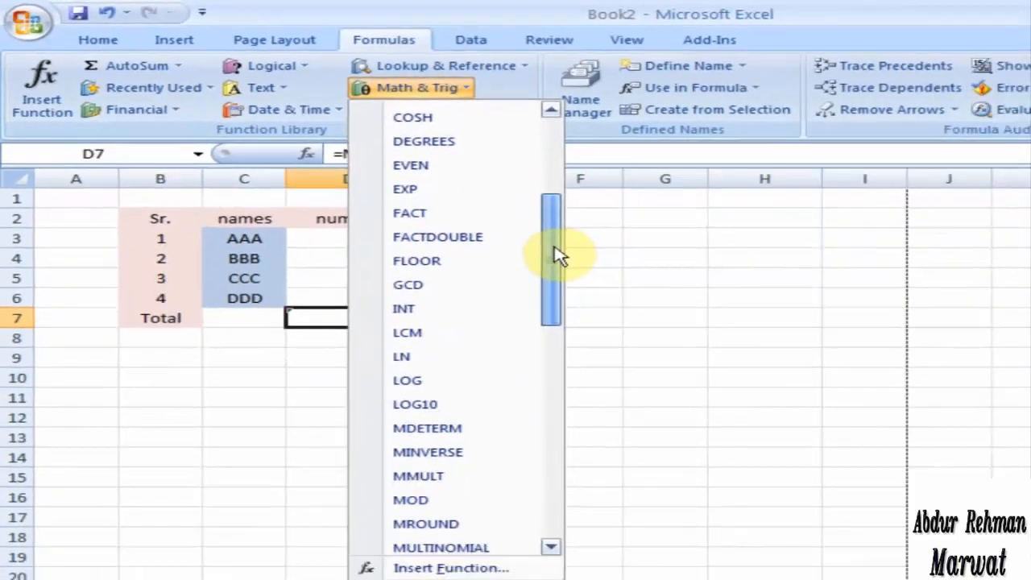
pyautogui.moveTo(559, 255); pyautogui.dragTo(559, 295)
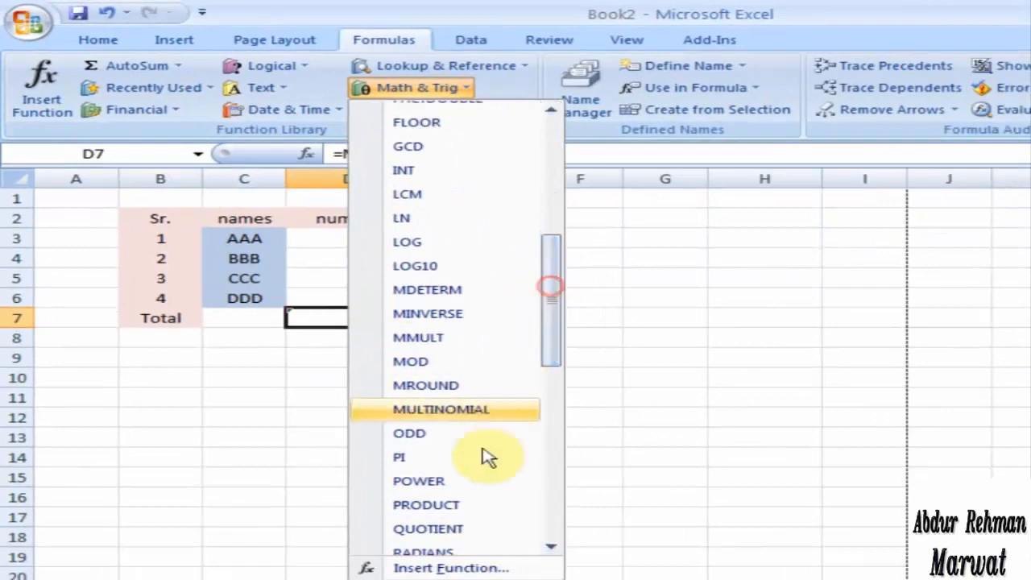
pyautogui.click(458, 483)
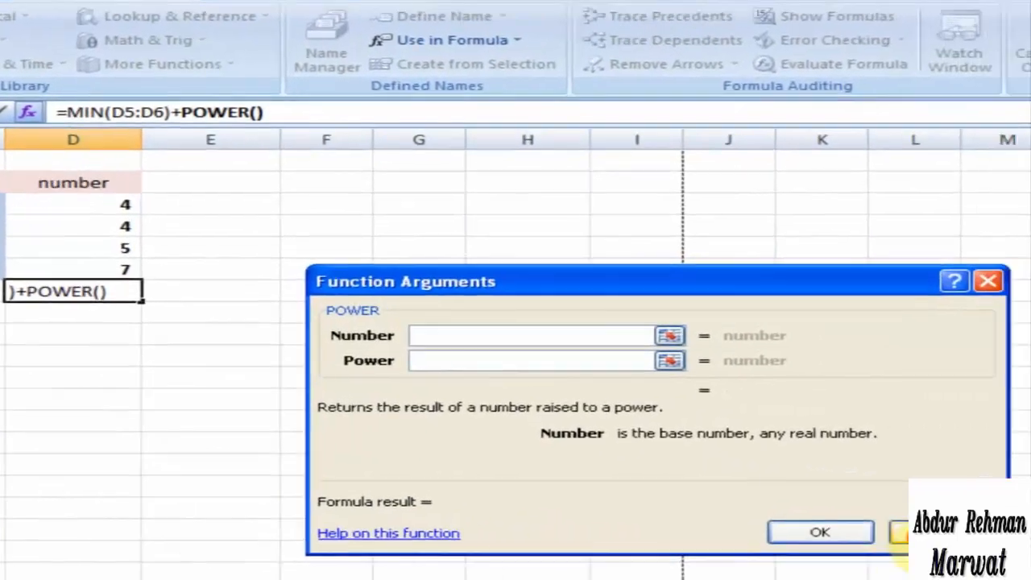
pyautogui.click(921, 533)
# - Insert a POWER function in cell E10 with 6 as the number and 2 as the power
pyautogui.click(242, 419)
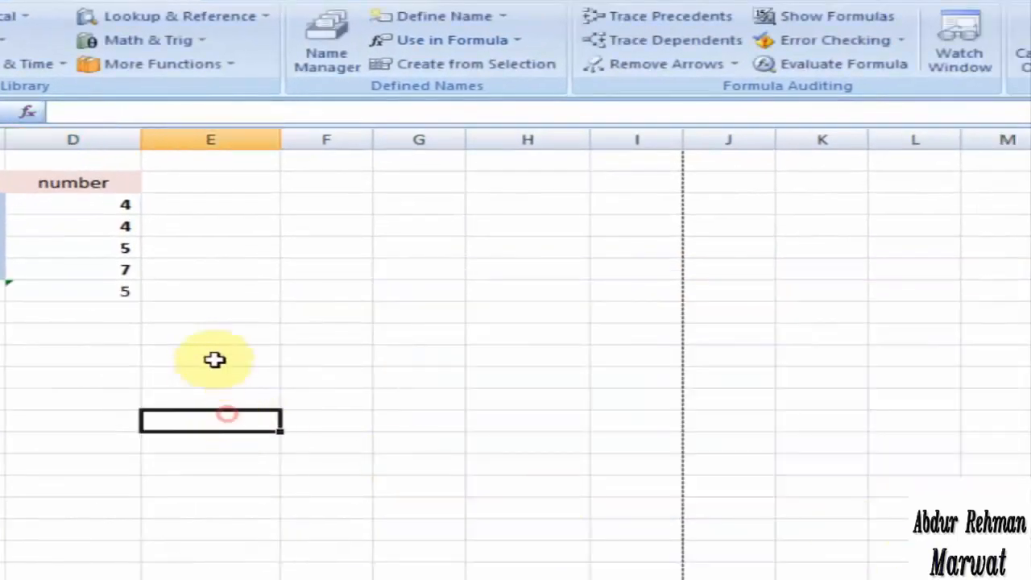
pyautogui.click(214, 355)
pyautogui.click(149, 42)
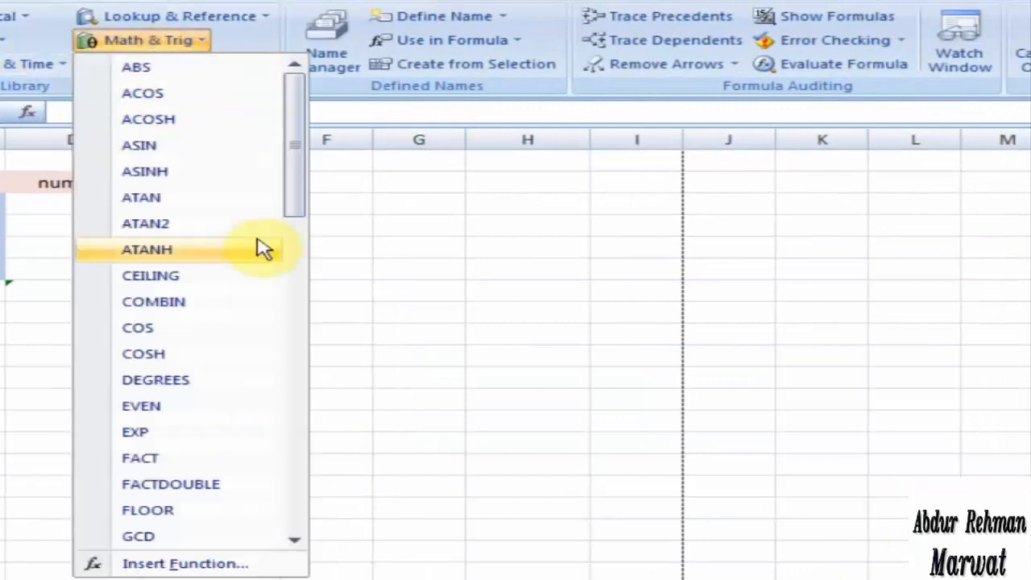
pyautogui.moveTo(287, 184); pyautogui.dragTo(317, 318)
pyautogui.click(188, 435)
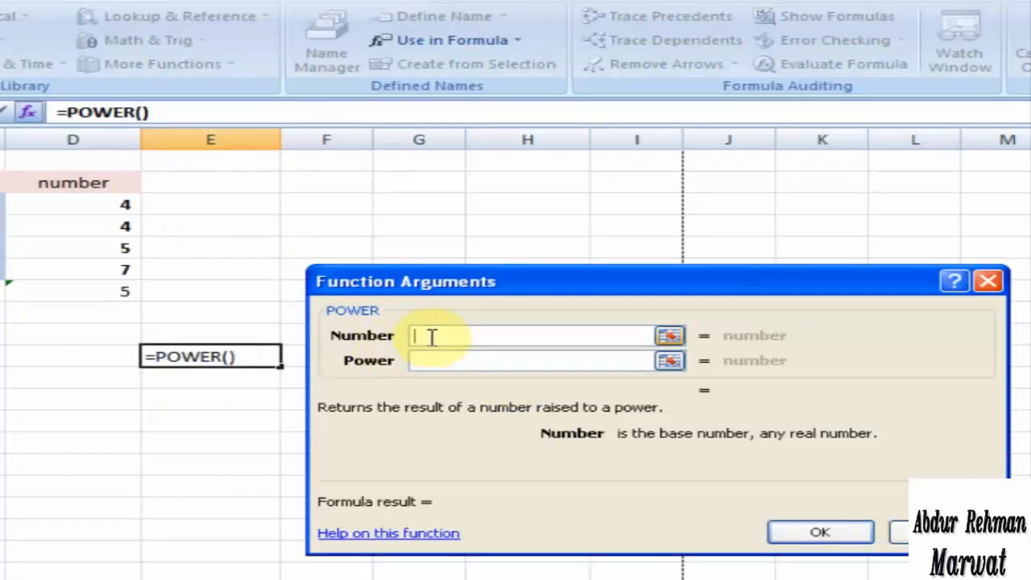
pyautogui.write('6')
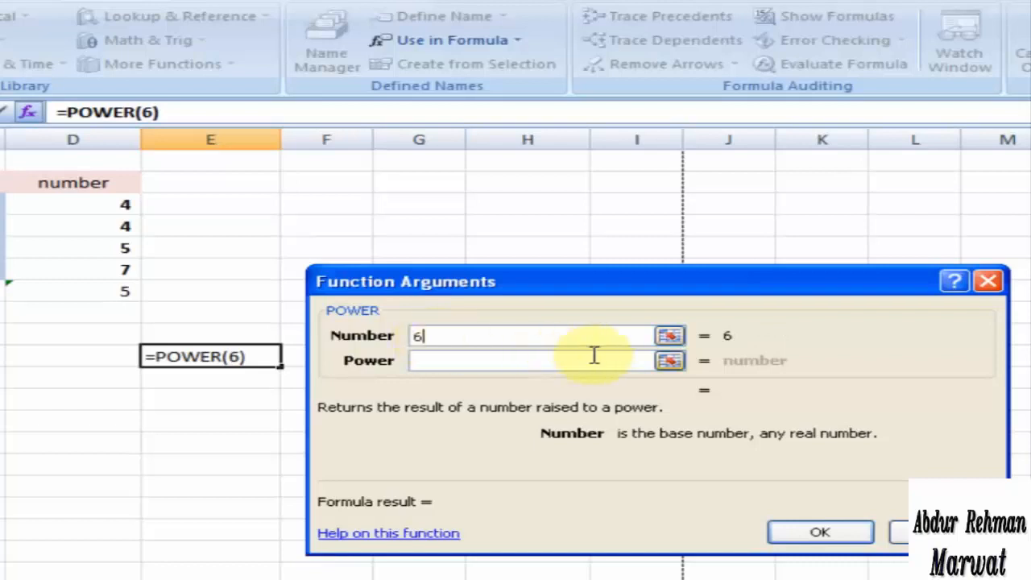
pyautogui.click(464, 362)
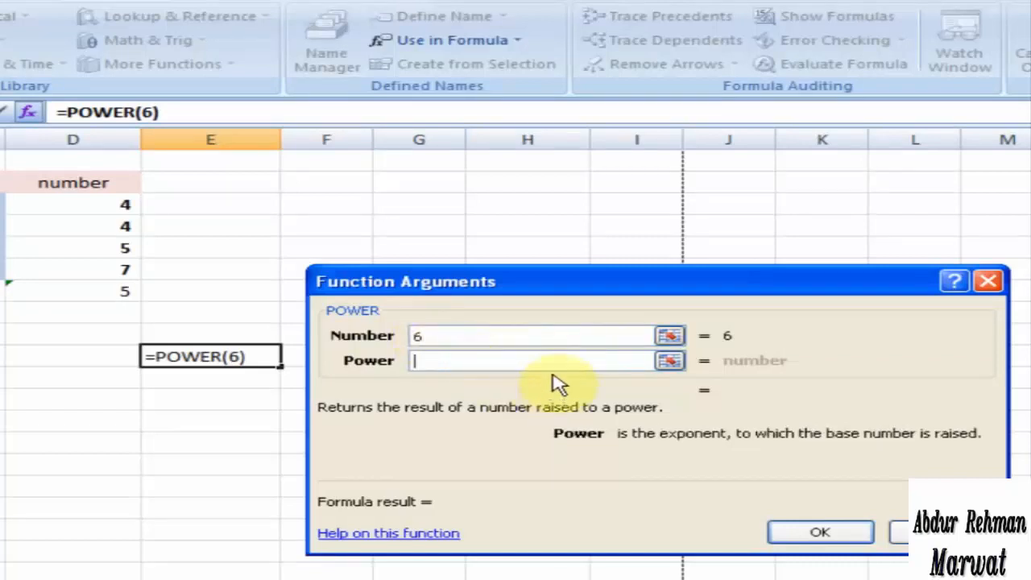
pyautogui.write('2')
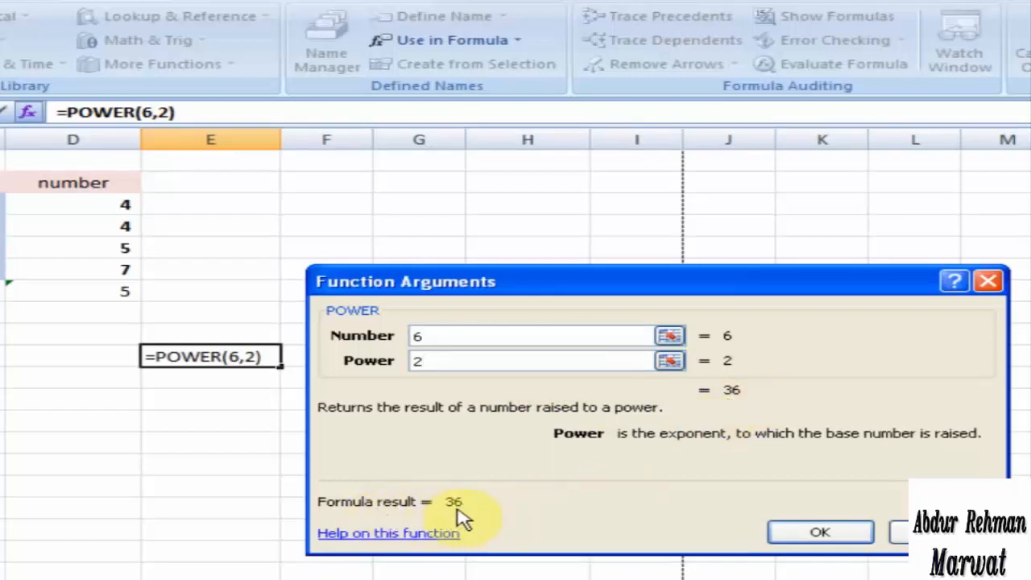
pyautogui.click(819, 533)
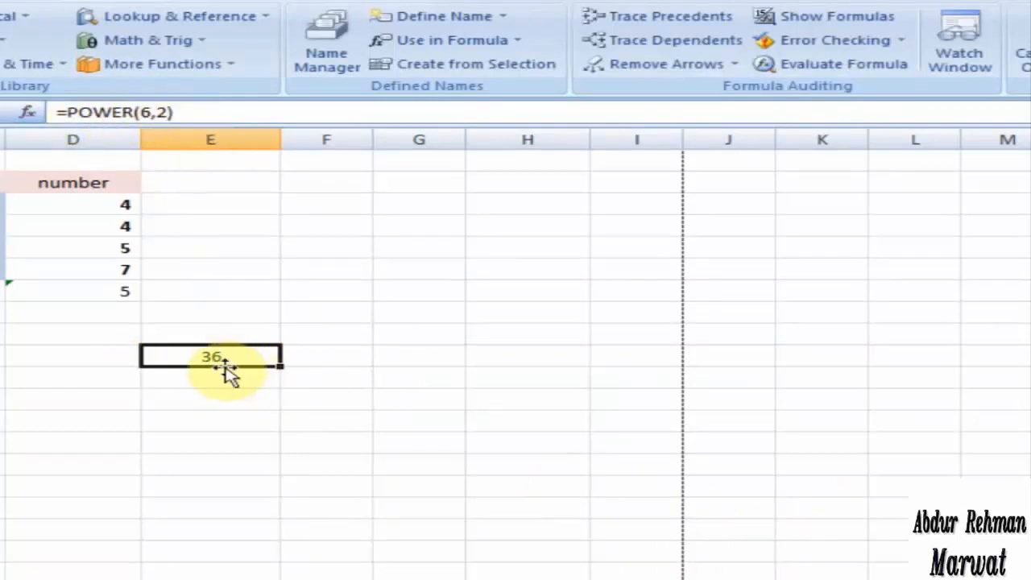
pyautogui.click(235, 393)
pyautogui.click(218, 355)
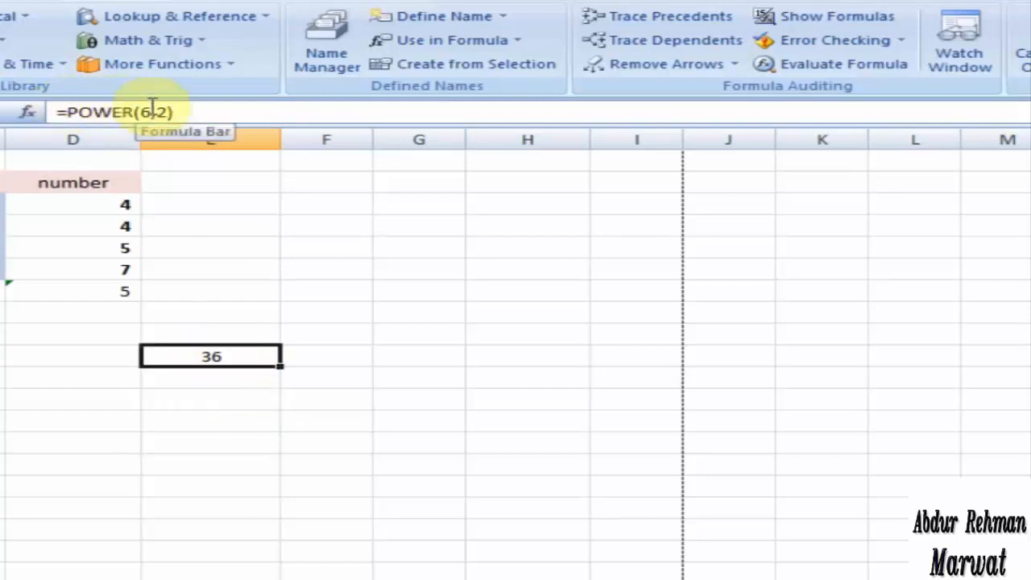
# - Examine the additional statistical, engineering, cube and information functions in the function library
pyautogui.click(227, 68)
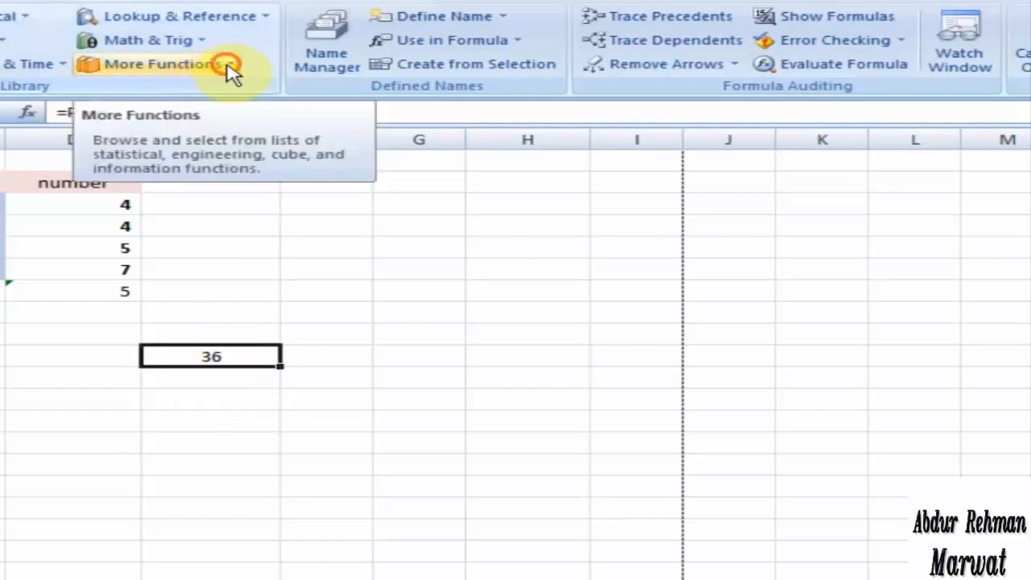
pyautogui.moveTo(204, 100)
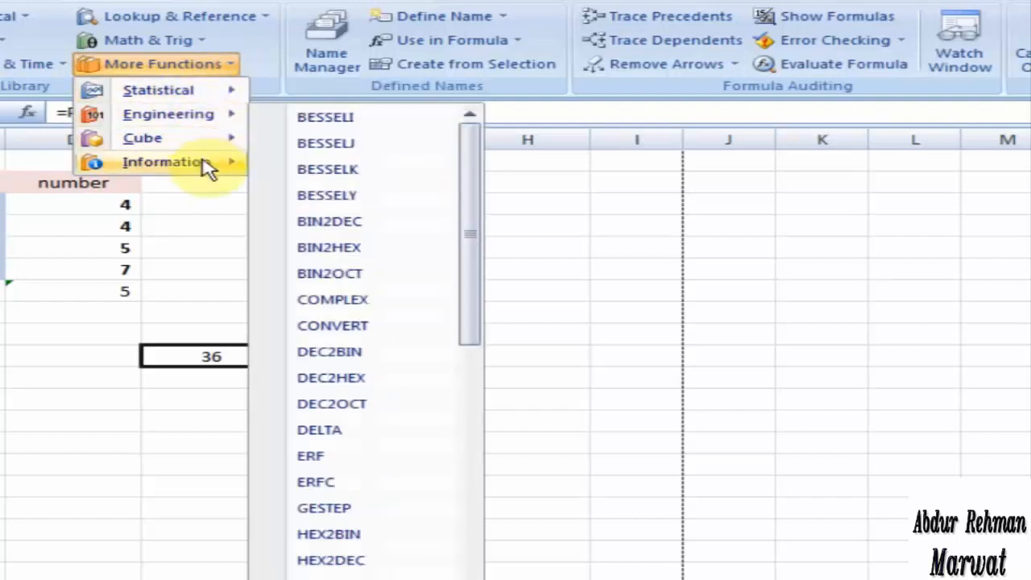
pyautogui.moveTo(208, 167)
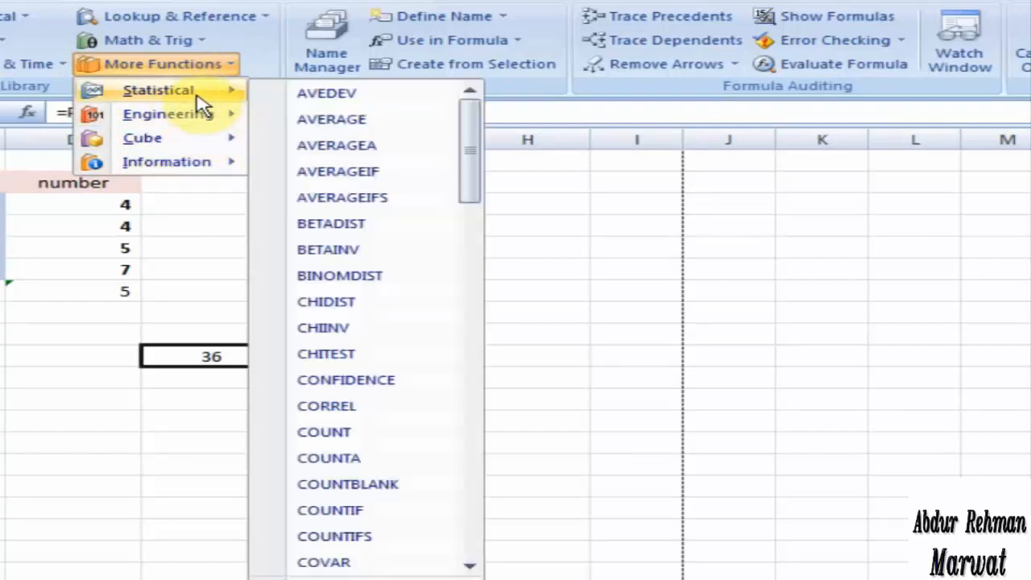
pyautogui.moveTo(207, 141)
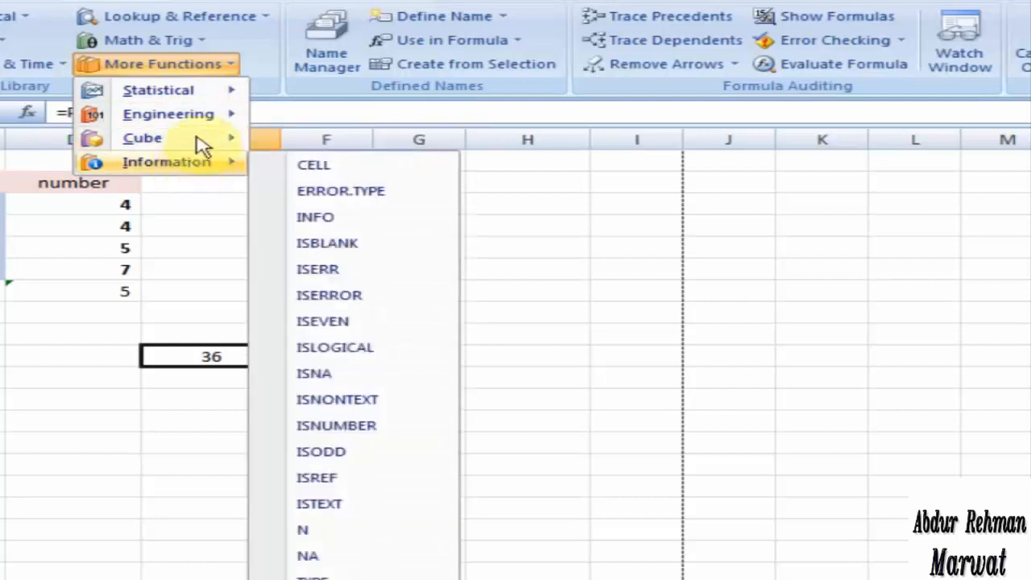
pyautogui.click(266, 65)
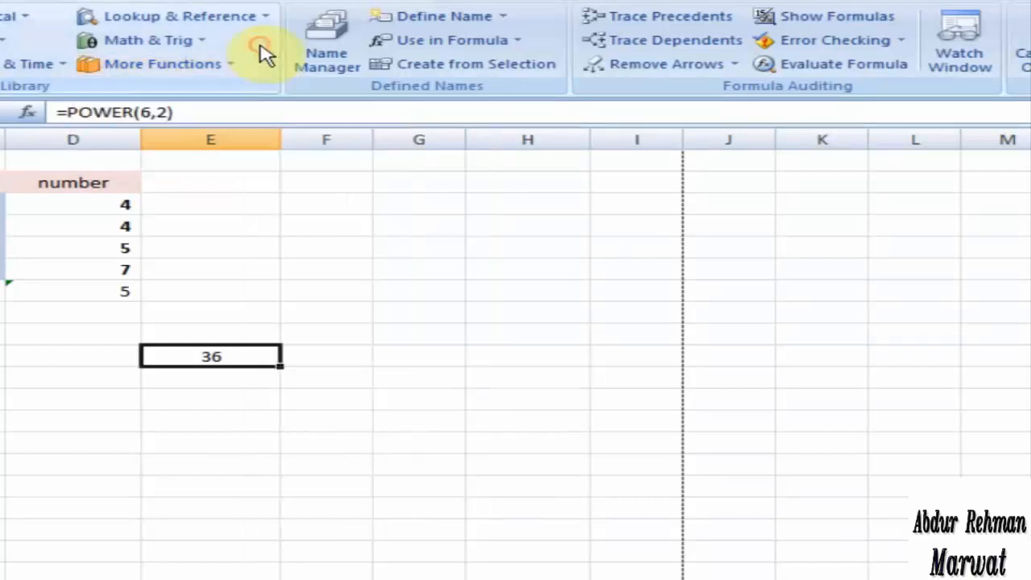